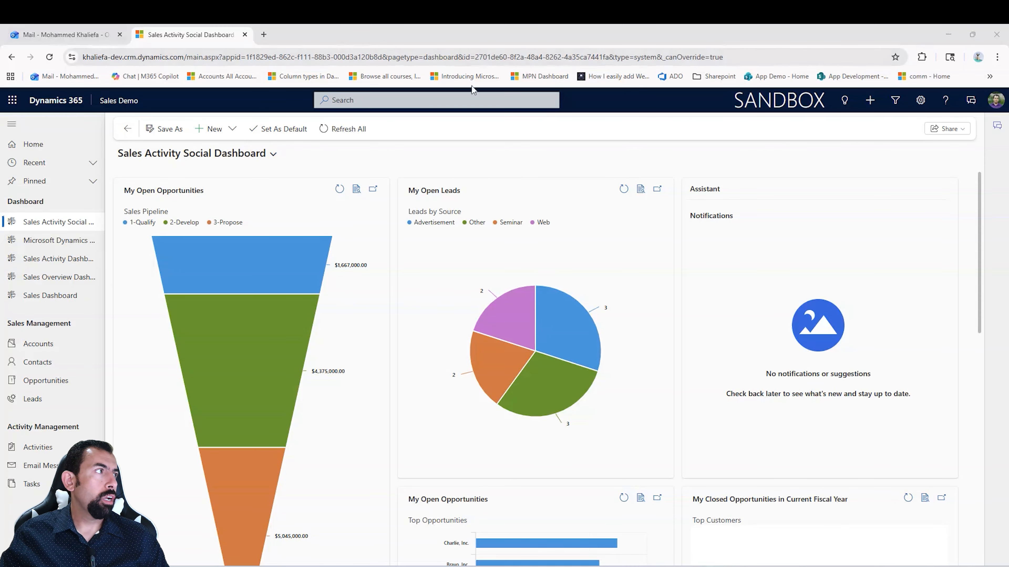
Step: Open the system-level Email Settings from the environment's advanced settings under Email Configuration
{"action": "left_click", "coordinate": [920, 99]}
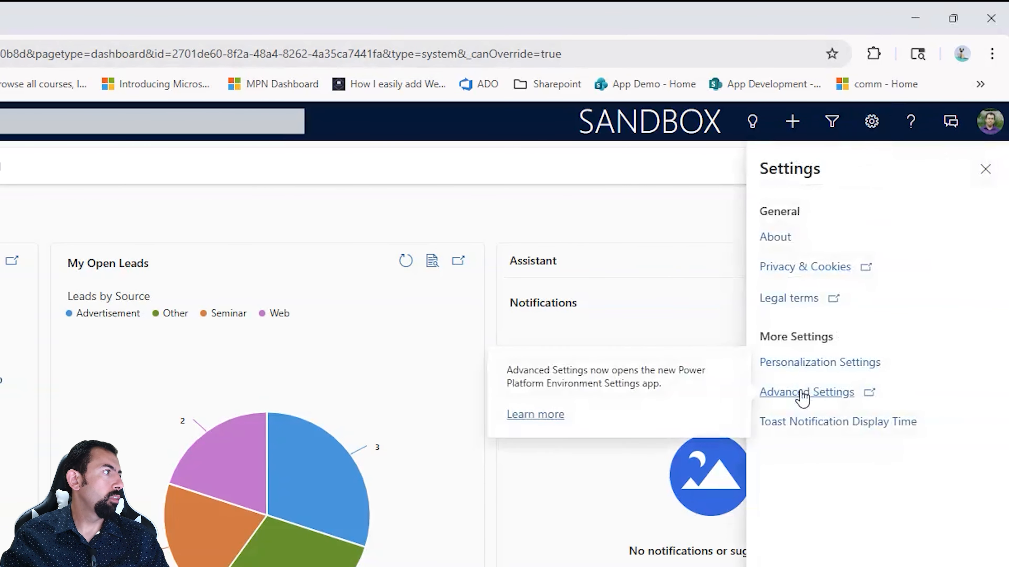
{"action": "left_click", "coordinate": [815, 275]}
{"action": "left_click", "coordinate": [67, 420]}
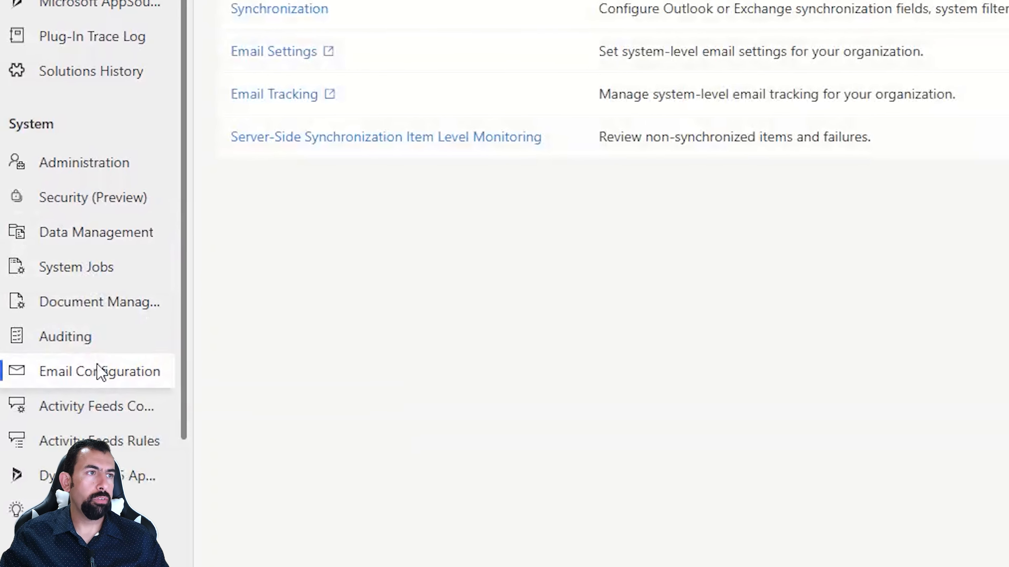
{"action": "left_click", "coordinate": [280, 40]}
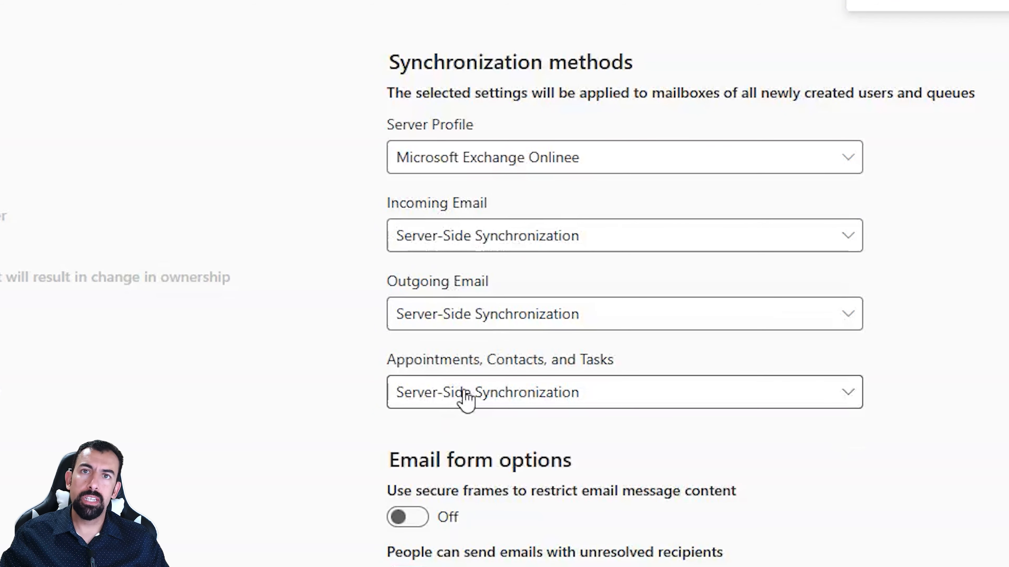
Step: Set Incoming Email, Outgoing Email, and Appointments, Contacts, and Tasks to Microsoft Dynamics 365 for Outlook and save the email settings
{"action": "left_click", "coordinate": [550, 258]}
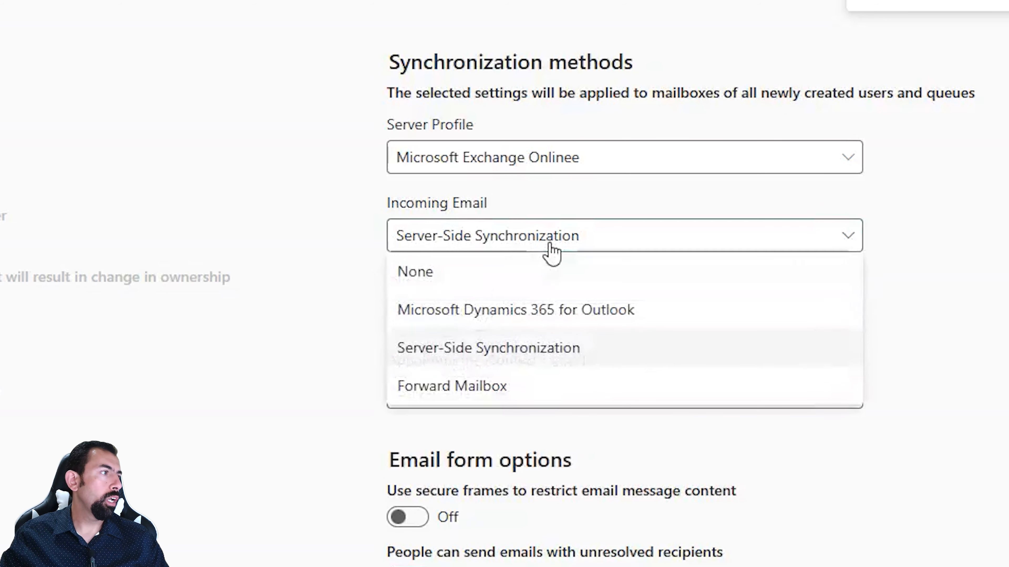
{"action": "left_click", "coordinate": [596, 312]}
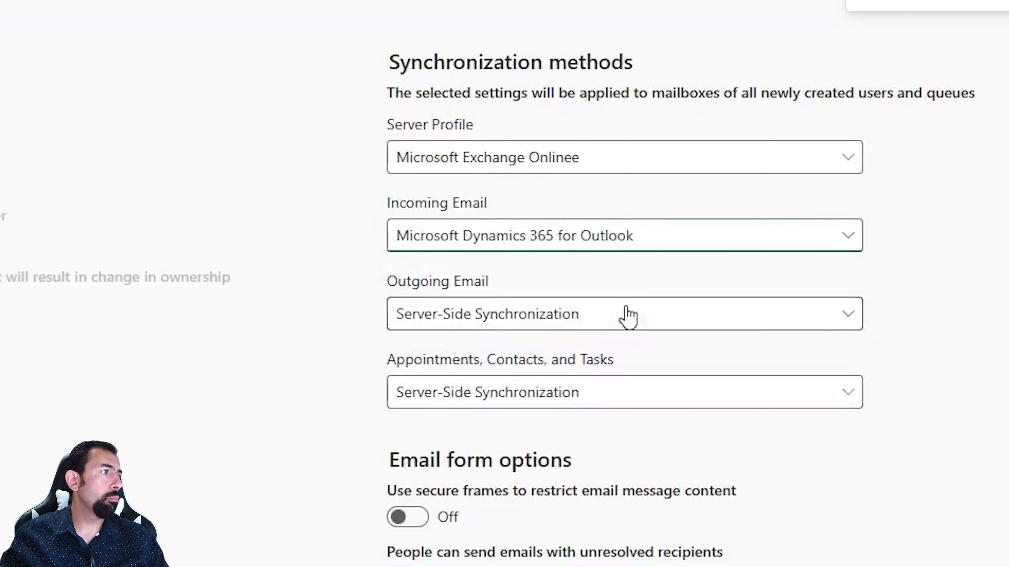
{"action": "left_click", "coordinate": [538, 324]}
{"action": "left_click", "coordinate": [551, 399]}
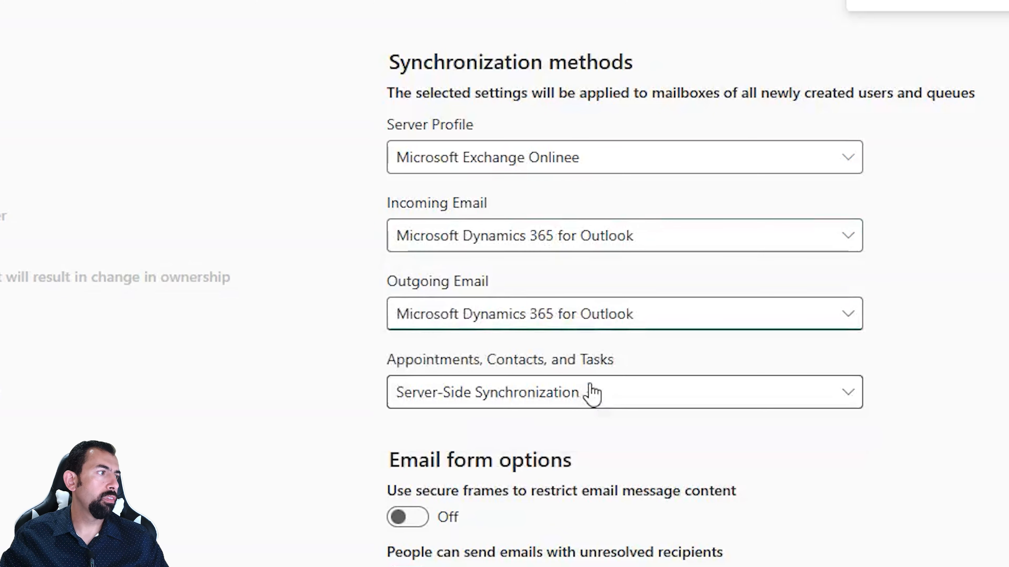
{"action": "left_click", "coordinate": [596, 397]}
{"action": "left_click", "coordinate": [587, 433]}
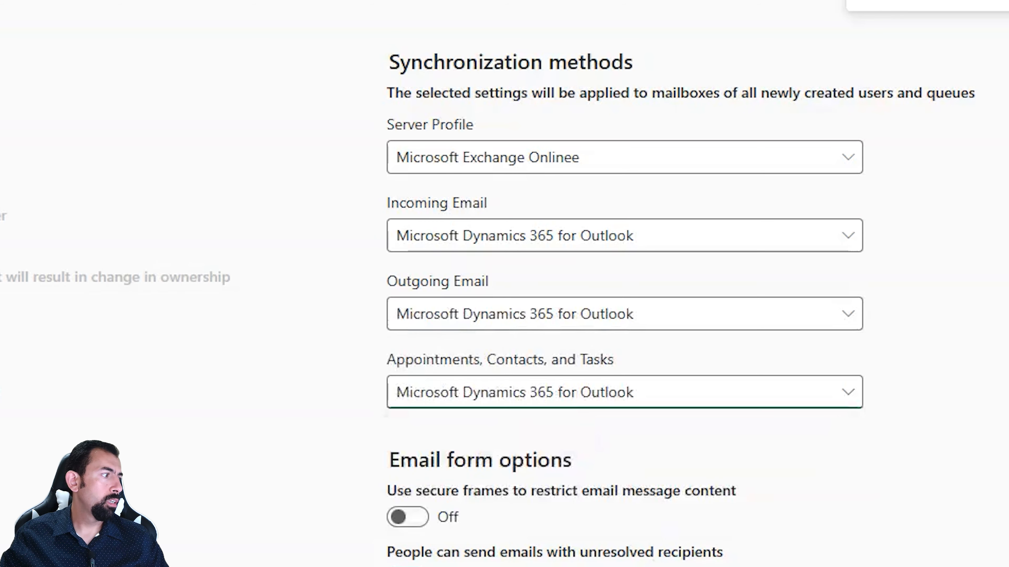
{"action": "left_click", "coordinate": [922, 547]}
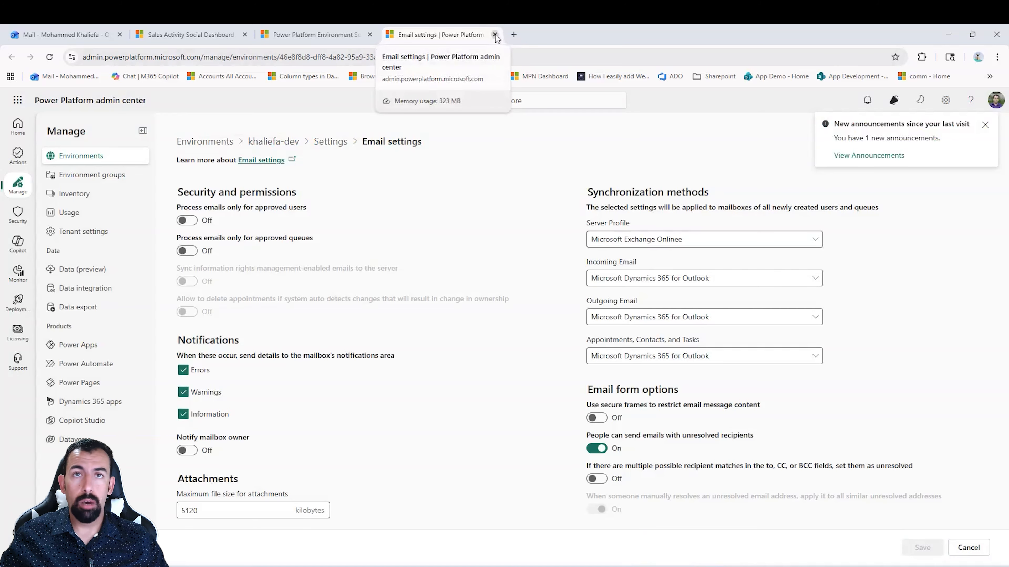
Step: Close the email settings, open Mailboxes in the All Mailboxes view, and search for the sales rep's mailbox by name
{"action": "left_click", "coordinate": [495, 35]}
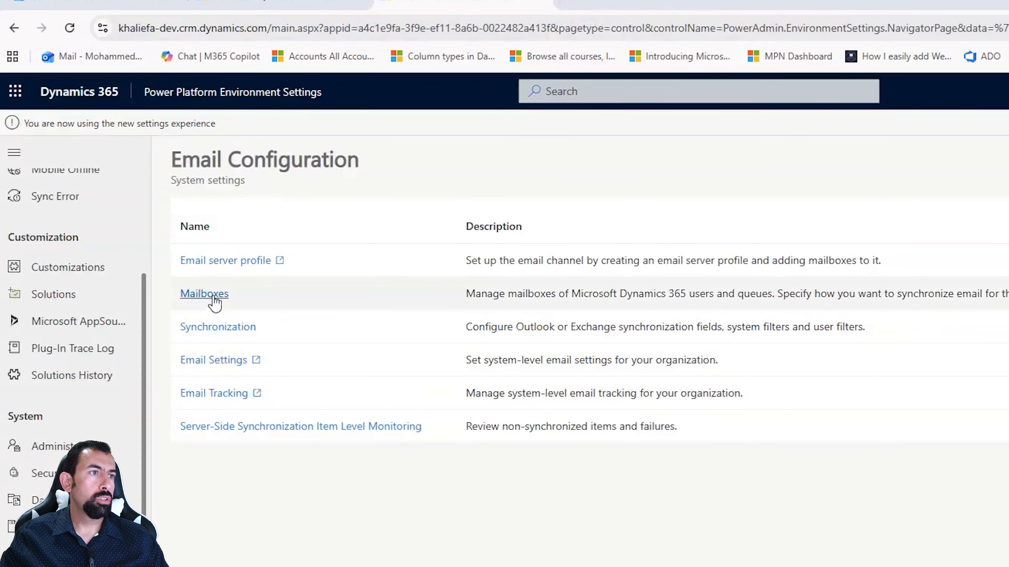
{"action": "left_click", "coordinate": [214, 303]}
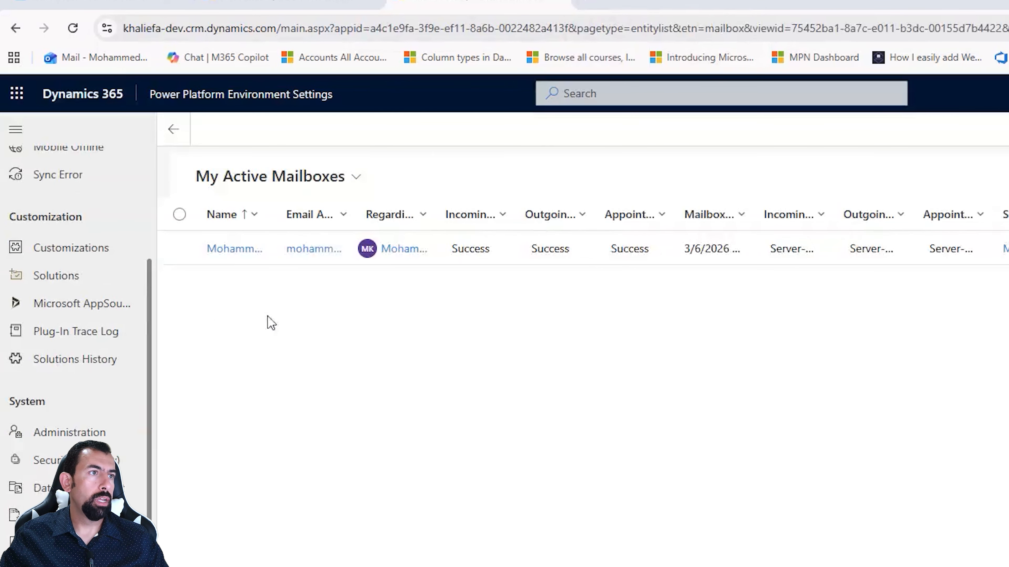
{"action": "left_click", "coordinate": [318, 187]}
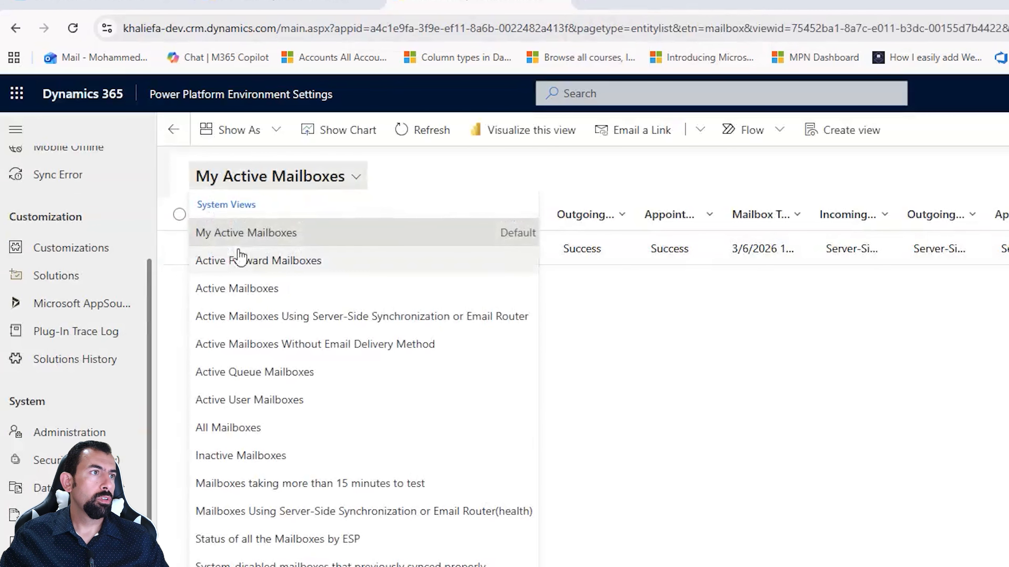
{"action": "left_click", "coordinate": [250, 428]}
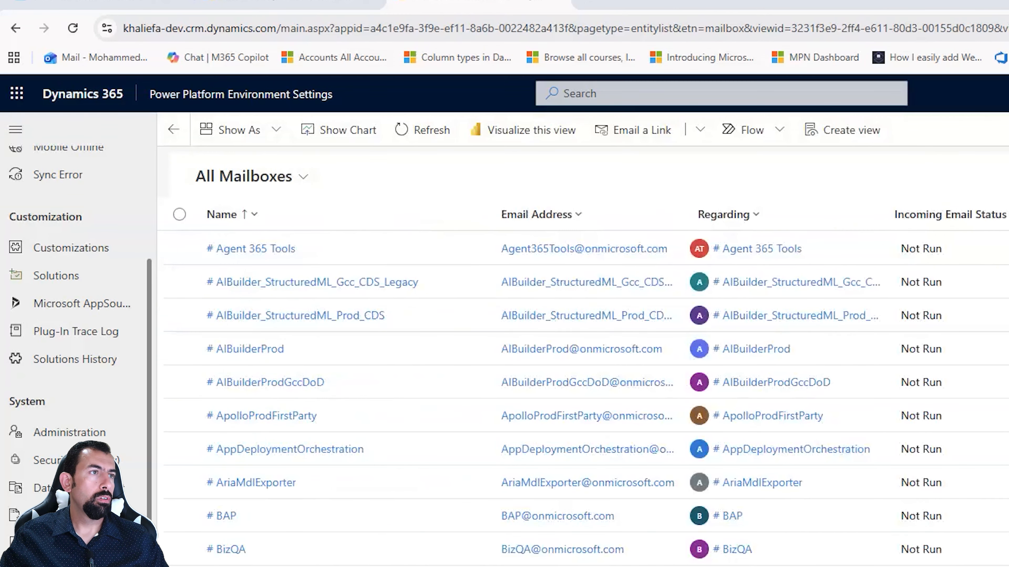
{"action": "type", "text": "tobby"}
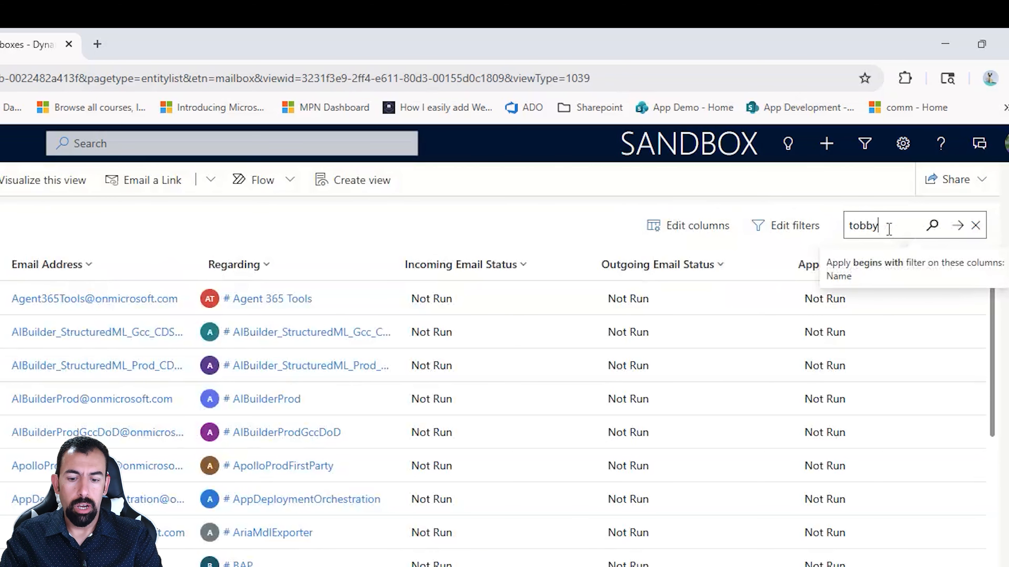
{"action": "key", "text": "Return"}
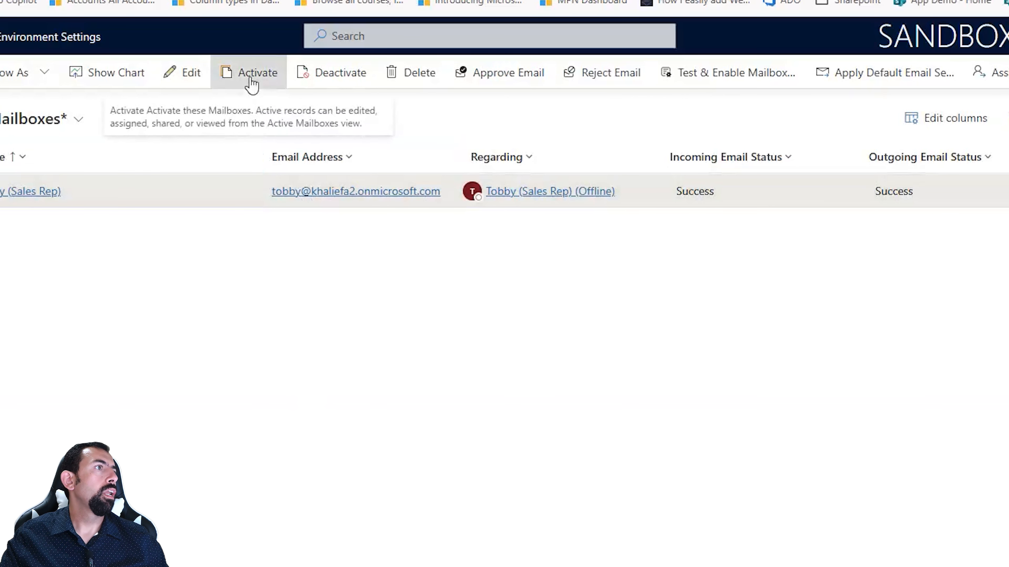
Step: Activate the sales rep's mailbox and approve its email, confirming both operations
{"action": "left_click", "coordinate": [251, 84]}
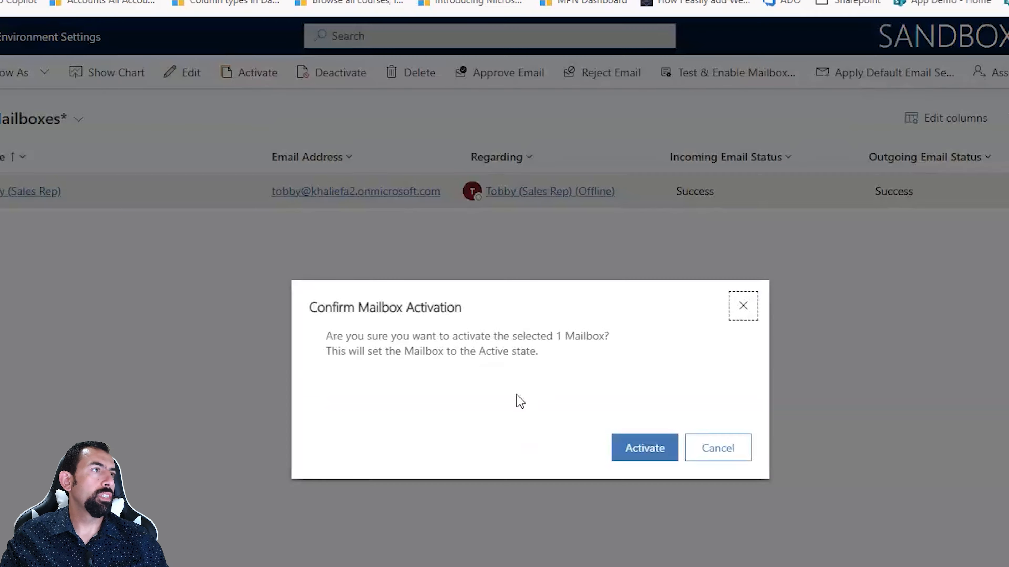
{"action": "left_click", "coordinate": [633, 453]}
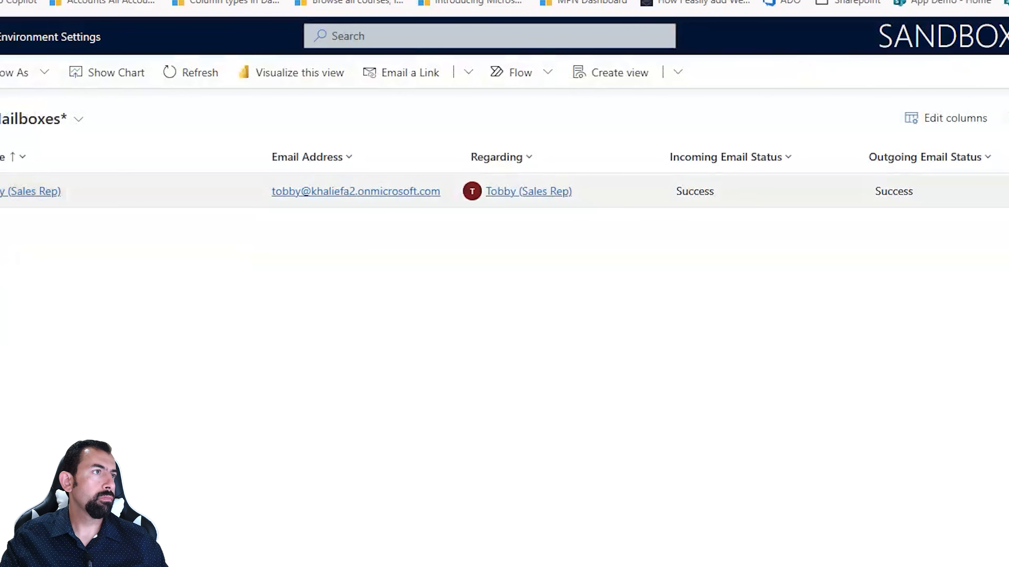
{"action": "left_click", "coordinate": [2, 191]}
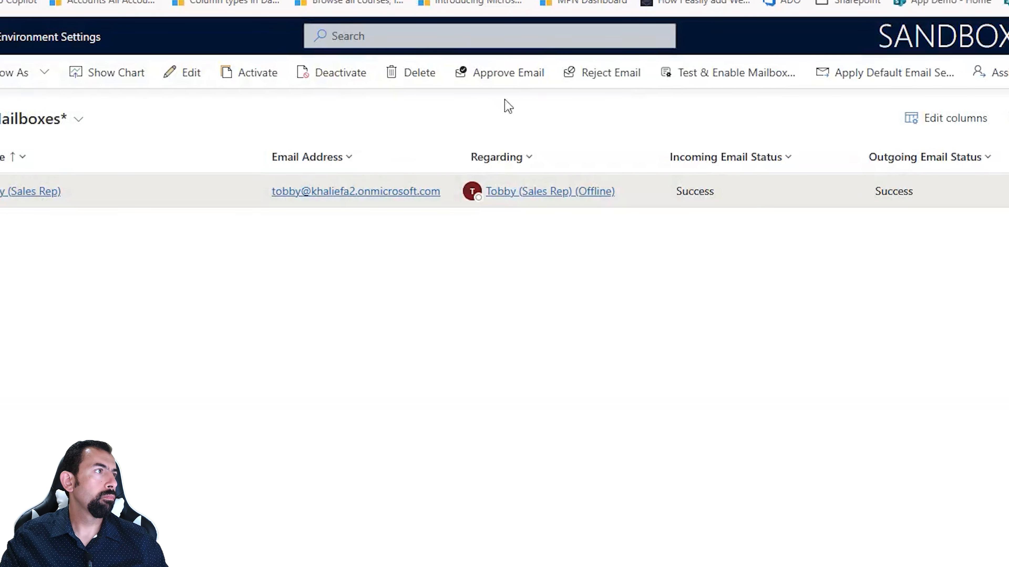
{"action": "left_click", "coordinate": [513, 78]}
{"action": "left_click", "coordinate": [649, 443]}
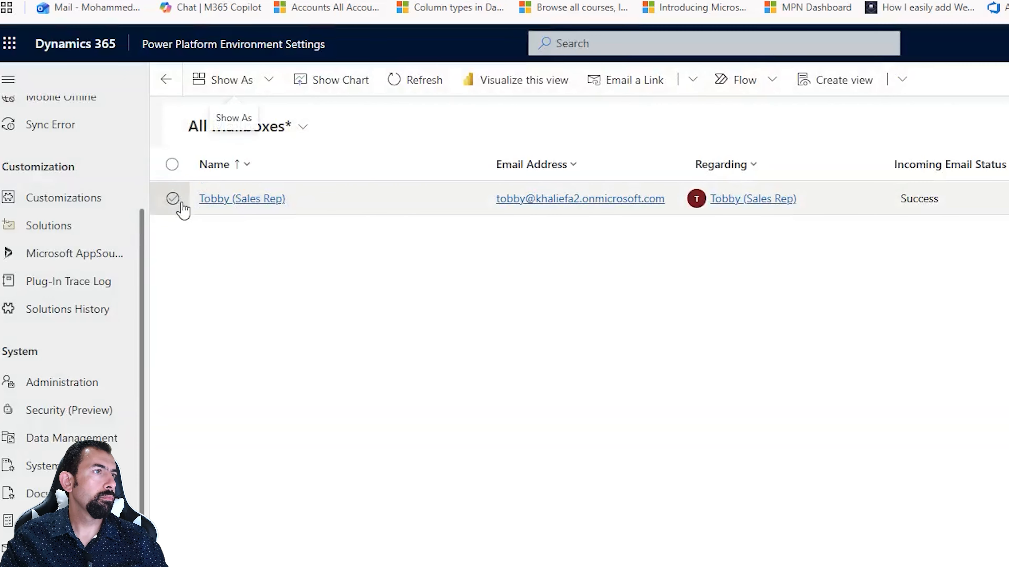
Step: Test and enable the sales rep's mailbox and refresh the mailbox list
{"action": "left_click", "coordinate": [172, 198]}
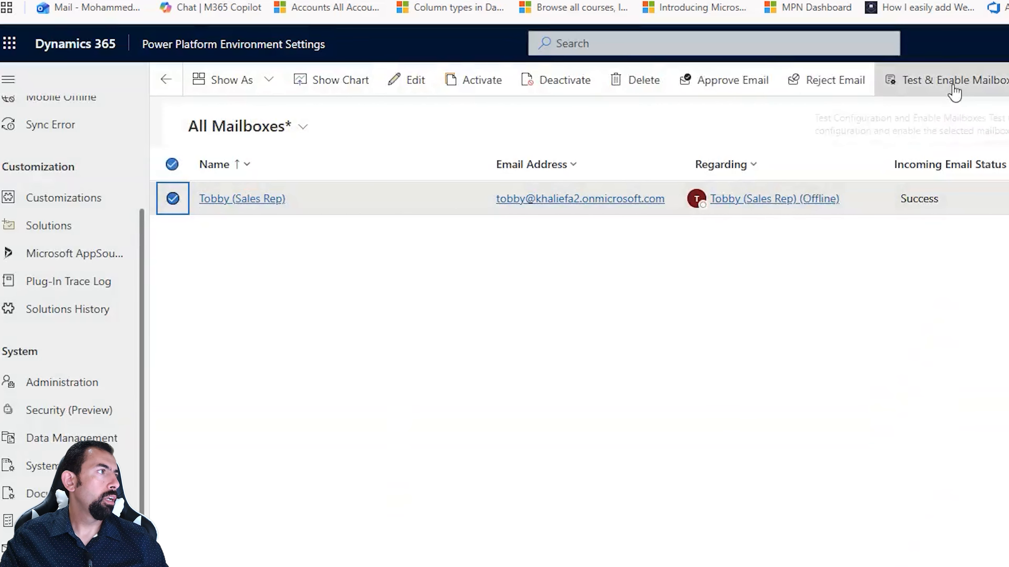
{"action": "left_click", "coordinate": [945, 80]}
{"action": "left_click", "coordinate": [714, 533]}
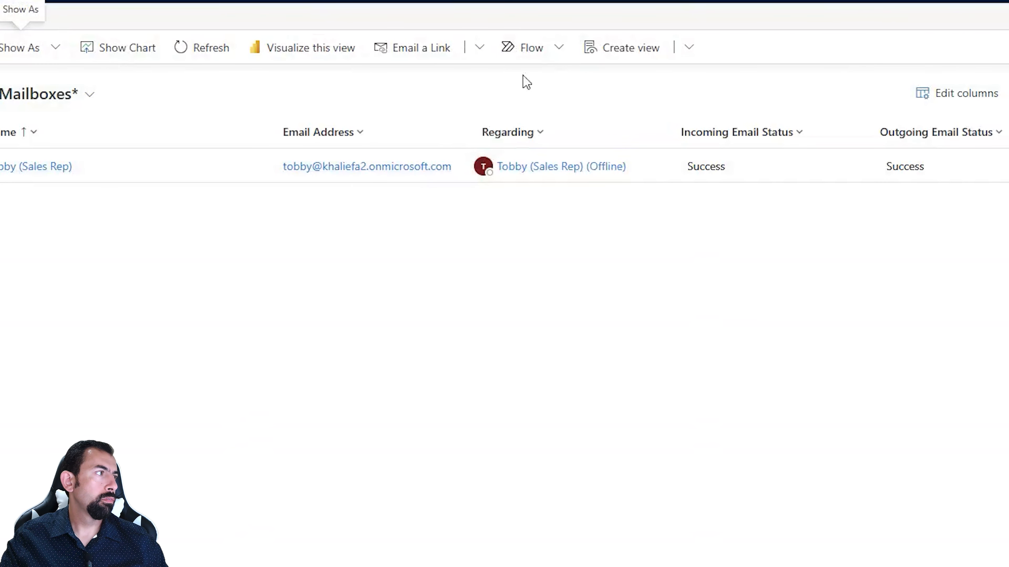
{"action": "left_click", "coordinate": [200, 55]}
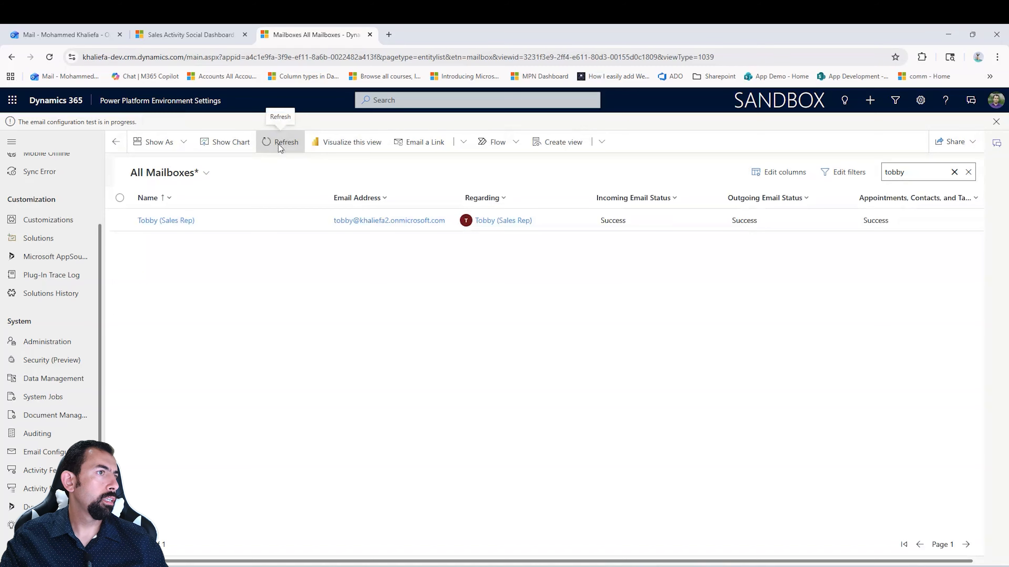
{"action": "left_click", "coordinate": [280, 147]}
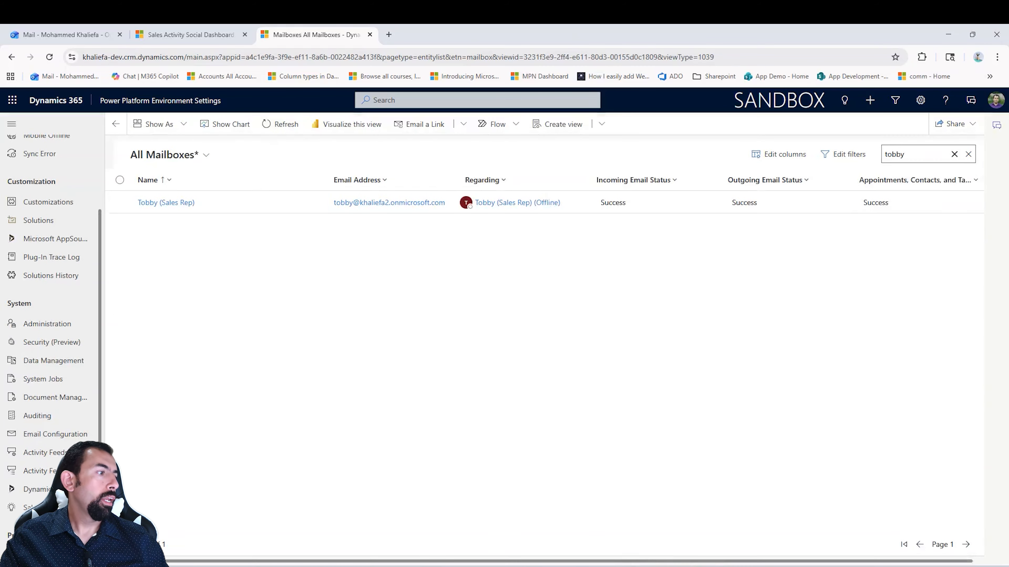
Step: Switch to the sales rep's Outlook inbox and open the newest message about the mailbox connection to Dynamics 365
{"action": "key", "text": "alt+Tab"}
{"action": "left_click", "coordinate": [50, 39]}
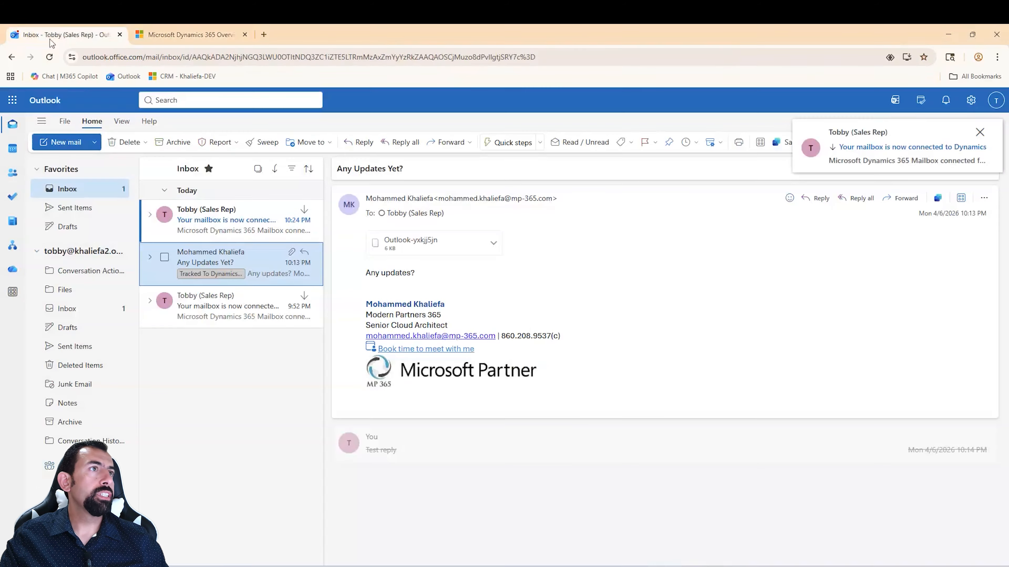
{"action": "left_click", "coordinate": [218, 233]}
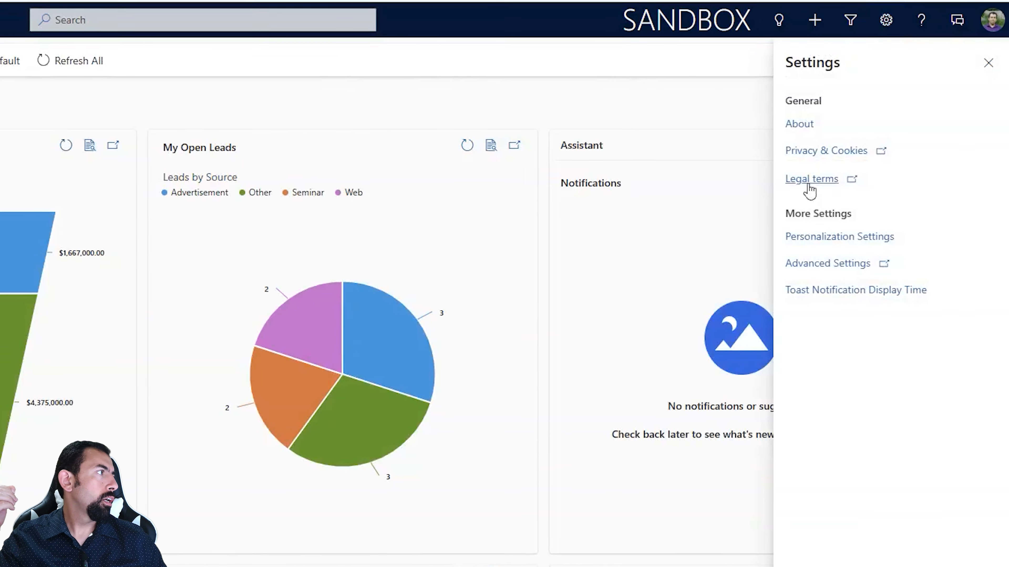
Step: Open the environment's user list from the advanced security settings and search for the sales rep by name
{"action": "left_click", "coordinate": [834, 264]}
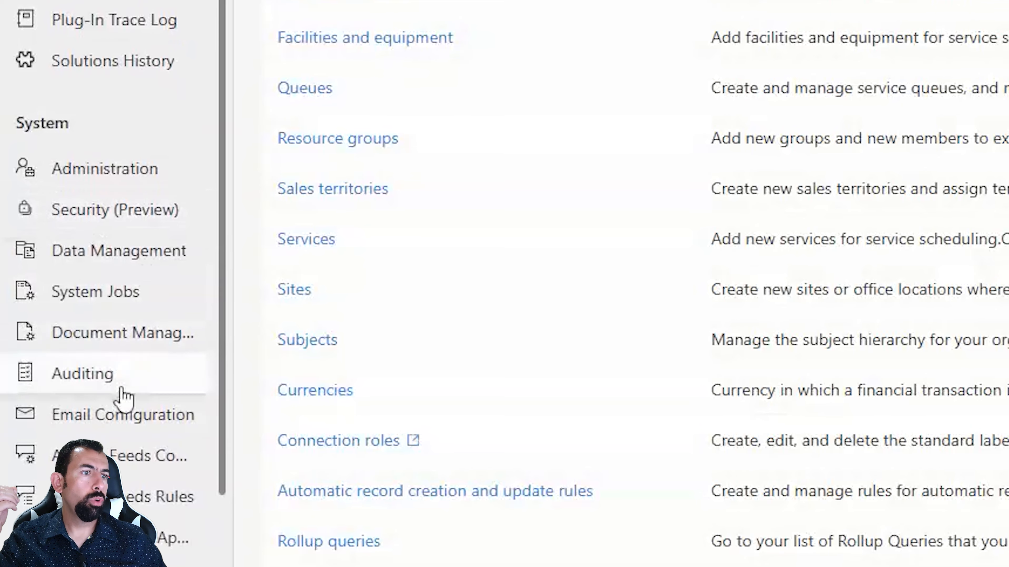
{"action": "left_click", "coordinate": [117, 205]}
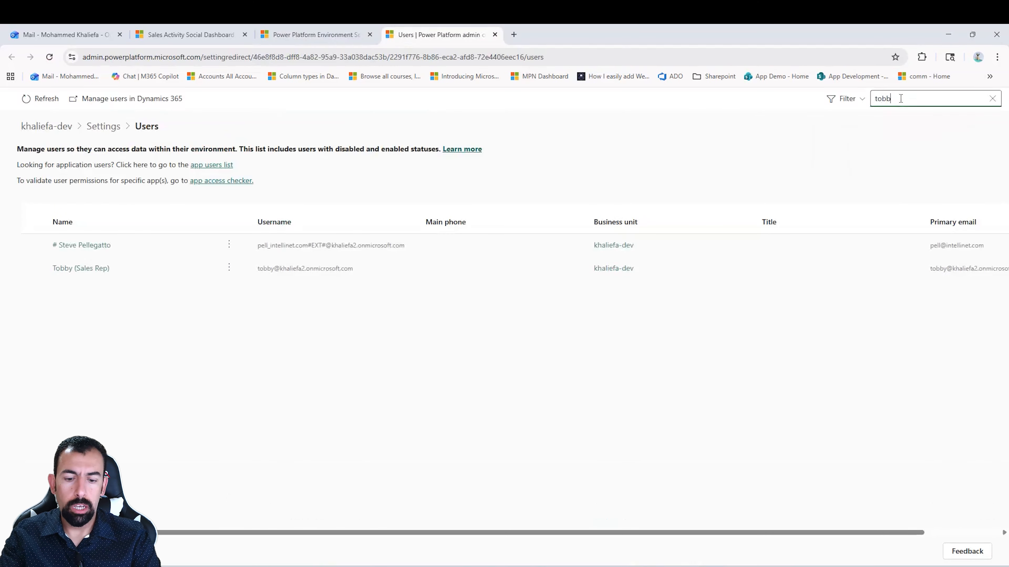
{"action": "type", "text": "y"}
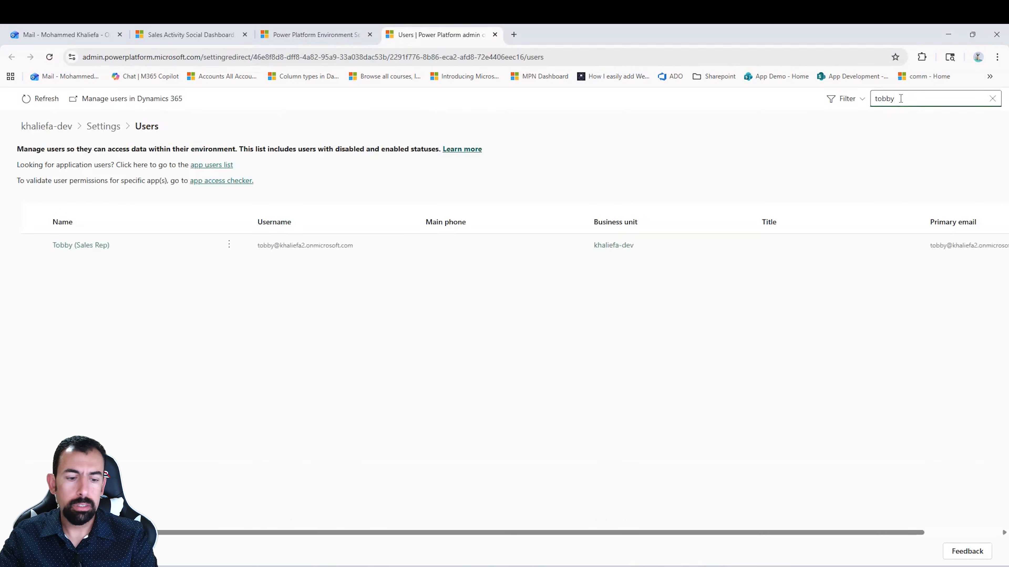
Step: Open the sales rep's security roles, find "dyna" in the list, and select the Dynamics 365 App for Outlook User role
{"action": "left_click", "coordinate": [228, 244]}
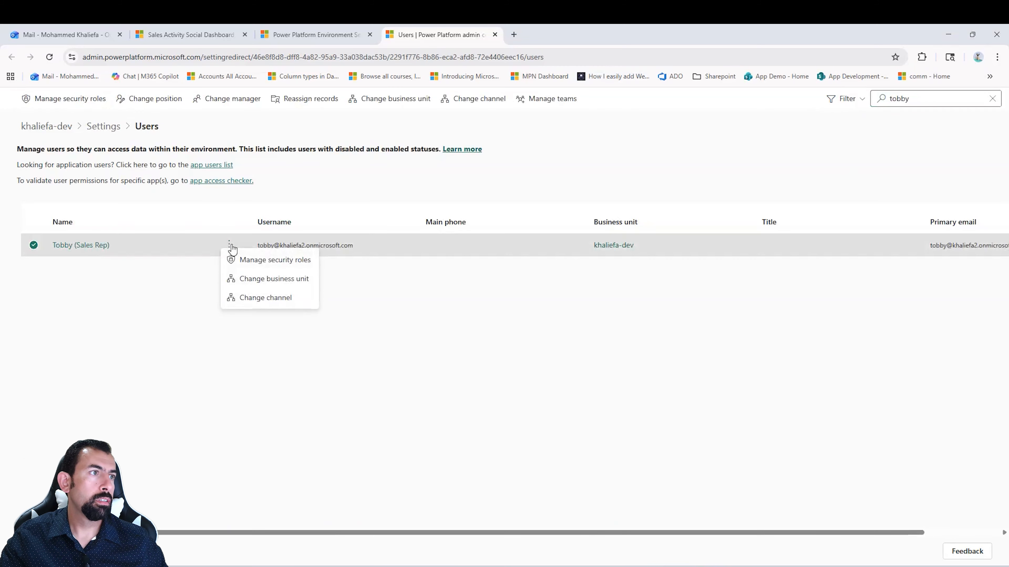
{"action": "left_click", "coordinate": [244, 259]}
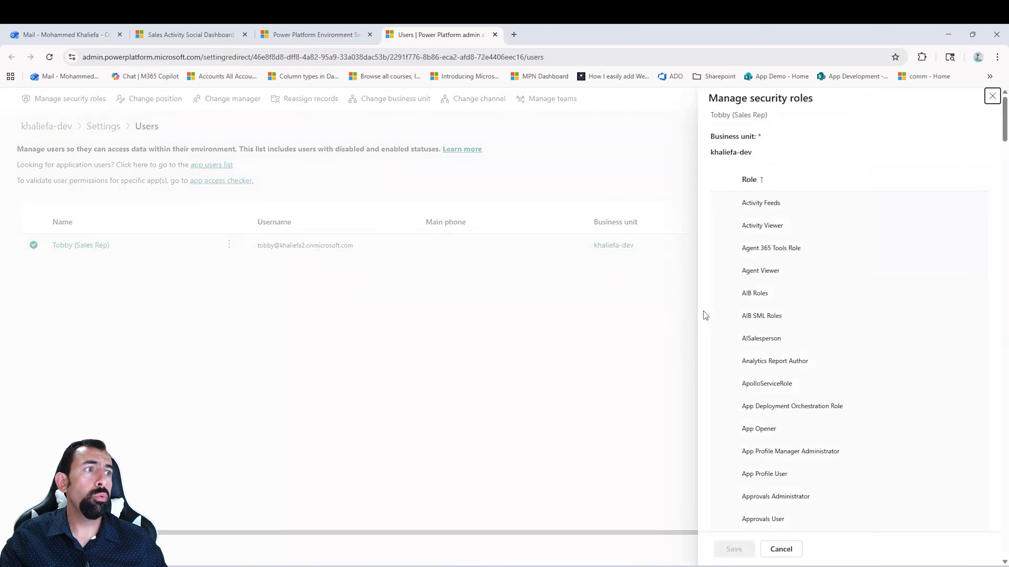
{"action": "scroll", "coordinate": [810, 310], "scroll_direction": "down", "scroll_amount": 4}
{"action": "scroll", "coordinate": [817, 317], "scroll_direction": "down", "scroll_amount": 5}
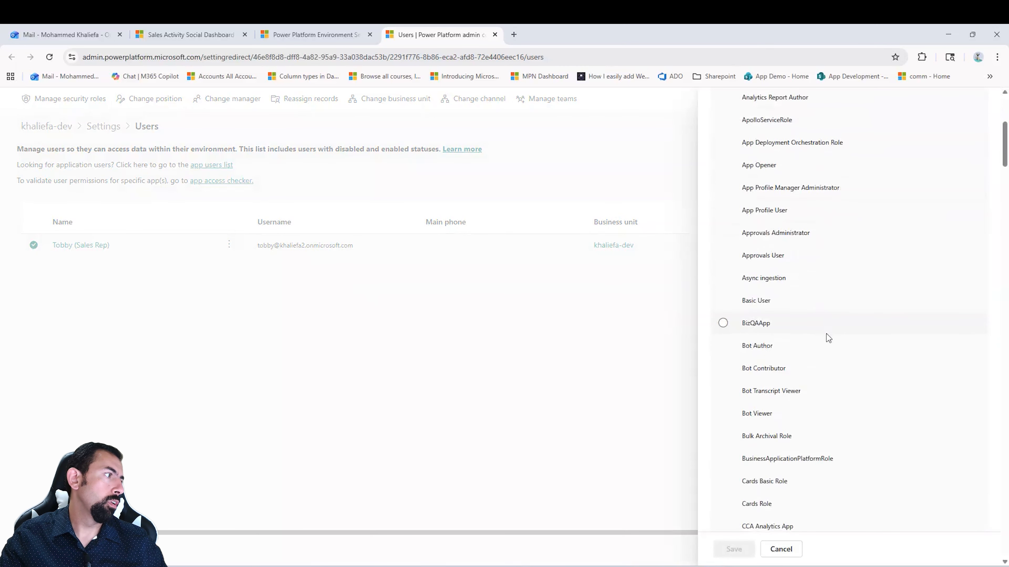
{"action": "type", "text": "dyna"}
{"action": "left_click", "coordinate": [724, 330]}
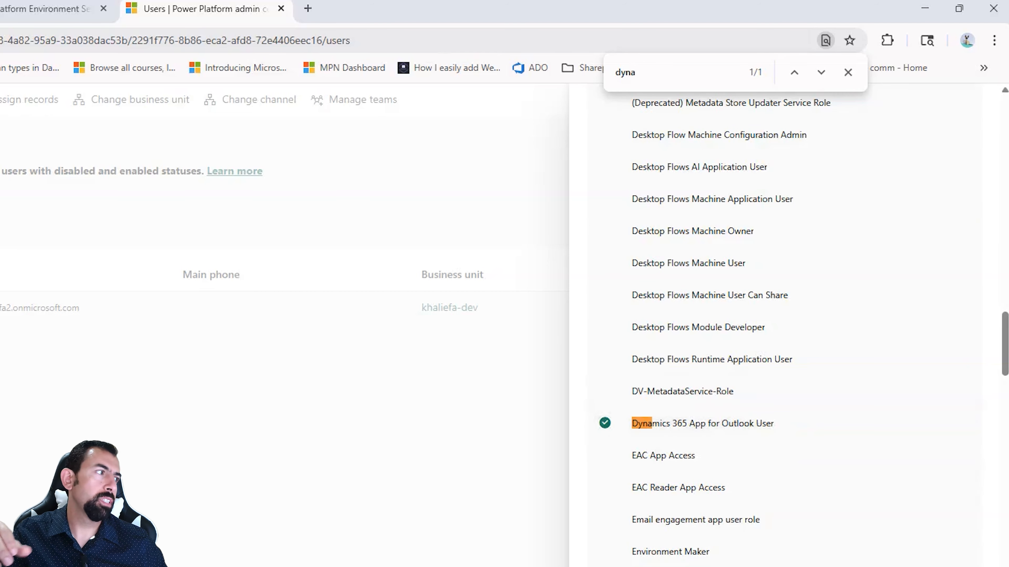
Step: Return to the environment settings, open Dynamics 365 App for Outlook, and add the app to Outlook for the sales rep
{"action": "left_click", "coordinate": [17, 5]}
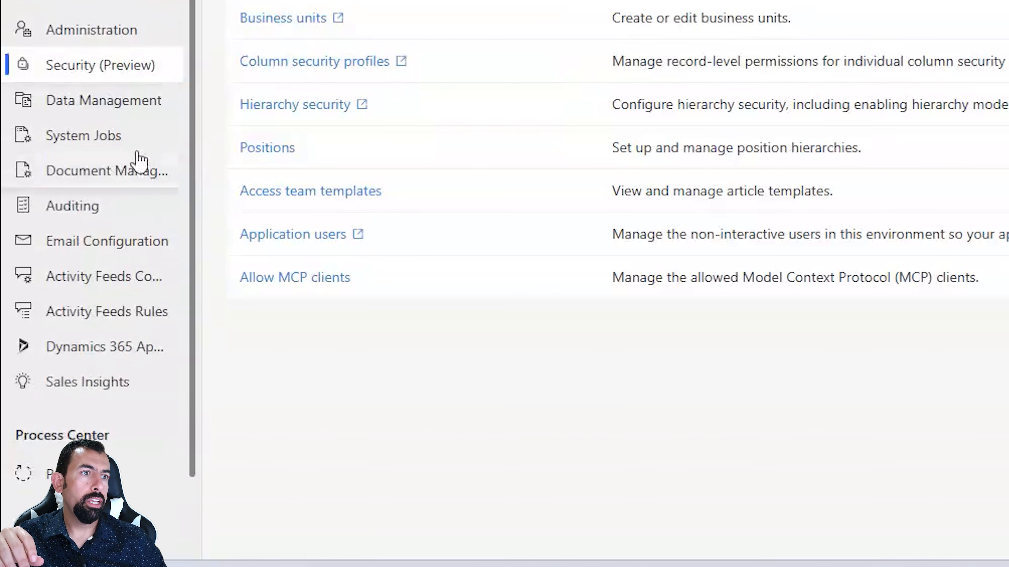
{"action": "left_click", "coordinate": [93, 348]}
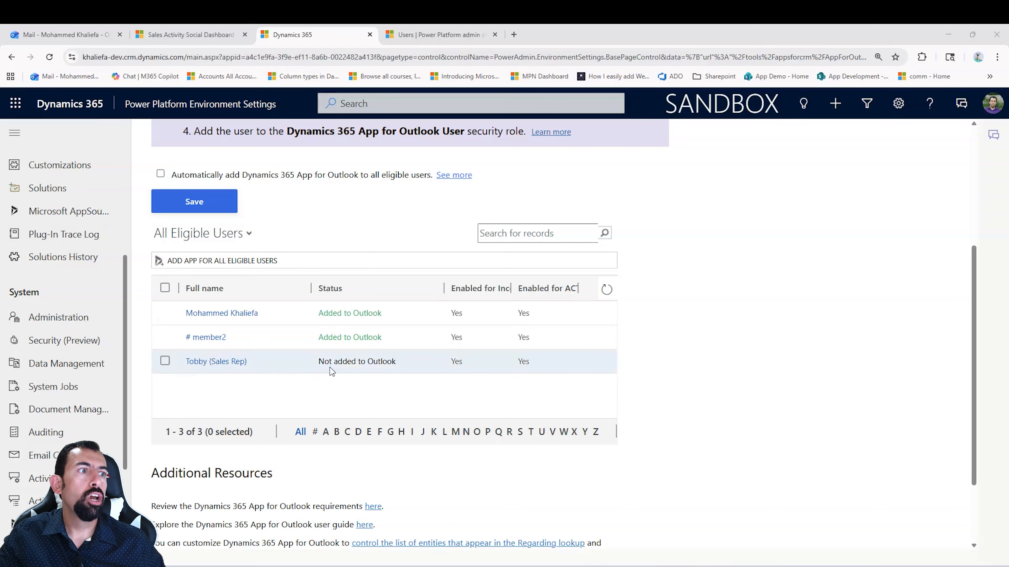
{"action": "left_click", "coordinate": [164, 361]}
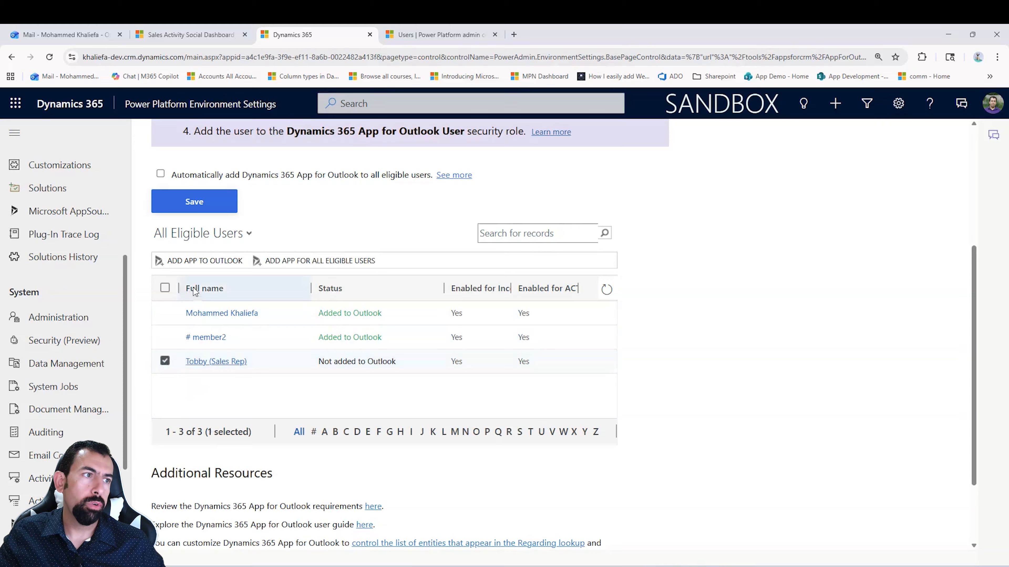
{"action": "left_click", "coordinate": [191, 262]}
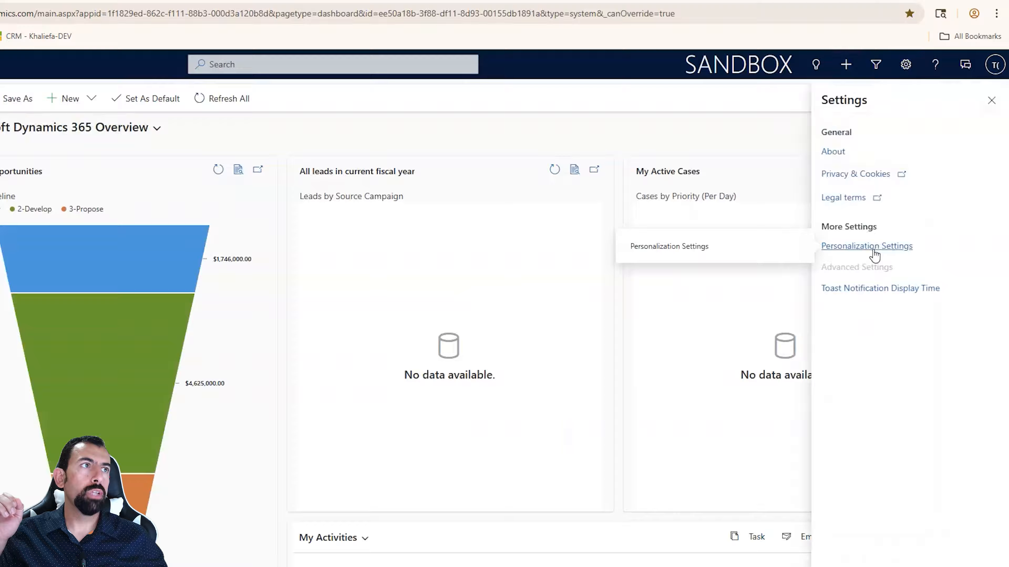
Step: Open the email options within the sales rep's personalization settings in the Sales Demo app
{"action": "left_click", "coordinate": [894, 255]}
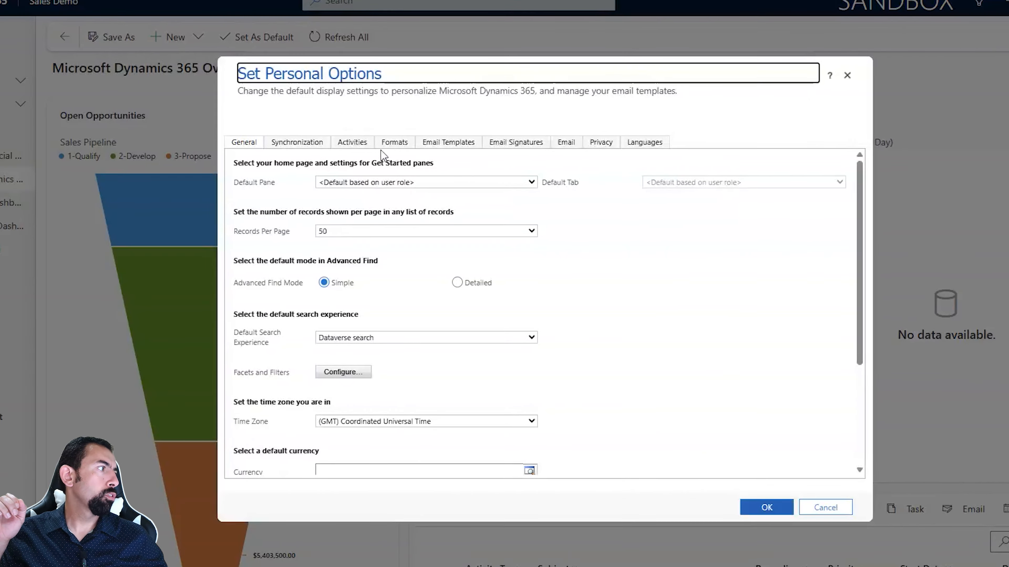
{"action": "left_click", "coordinate": [568, 145]}
{"action": "left_click", "coordinate": [566, 143]}
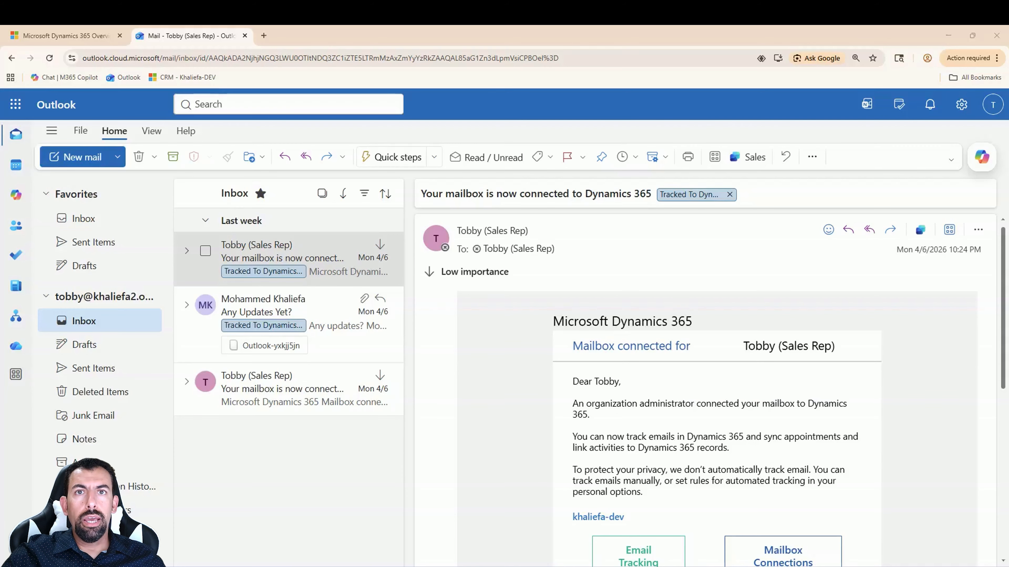